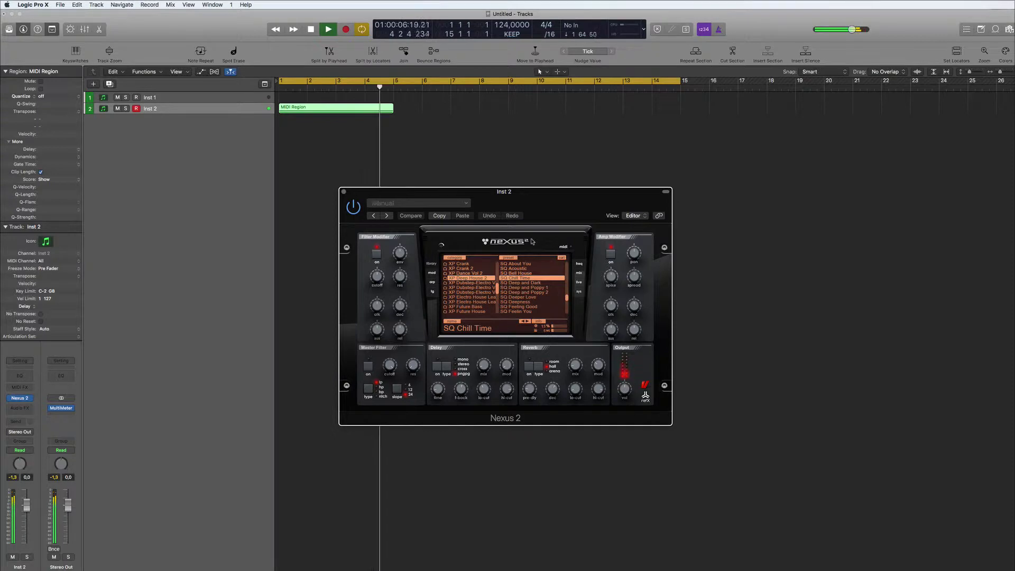
Stop playback and open the layer page of the Nexus mixer to go through the preset's layers
key(space)
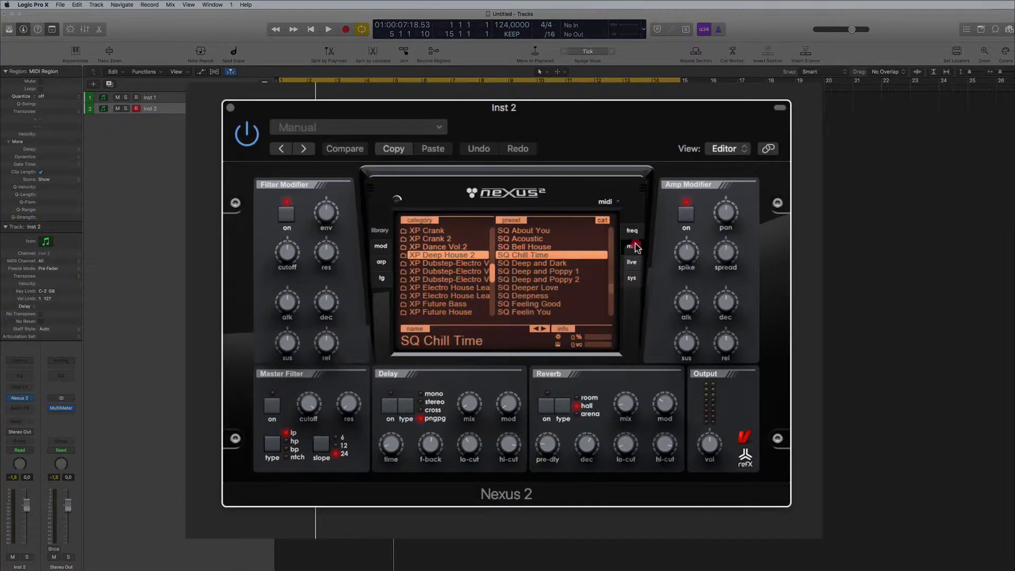
click(579, 273)
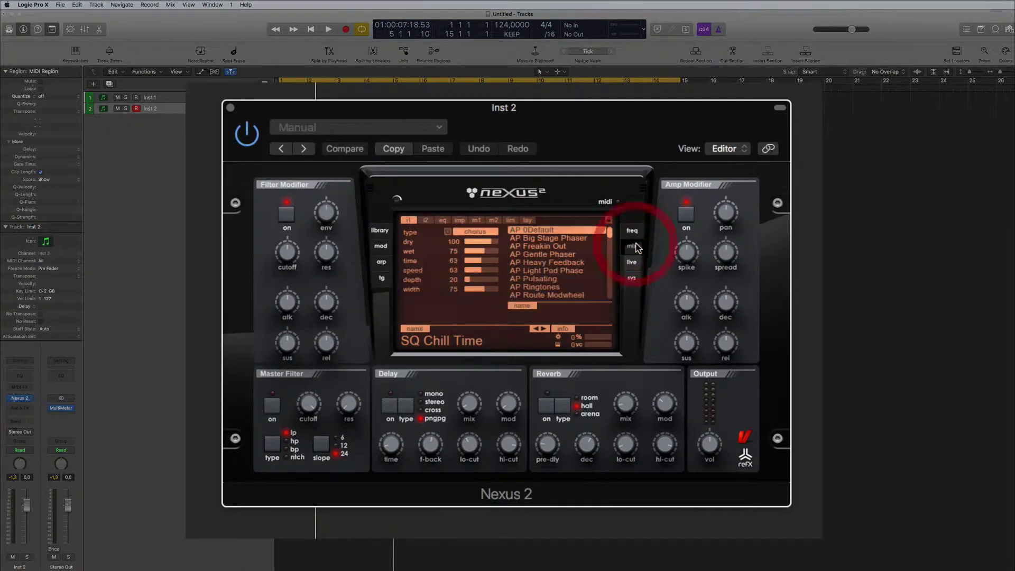
click(527, 222)
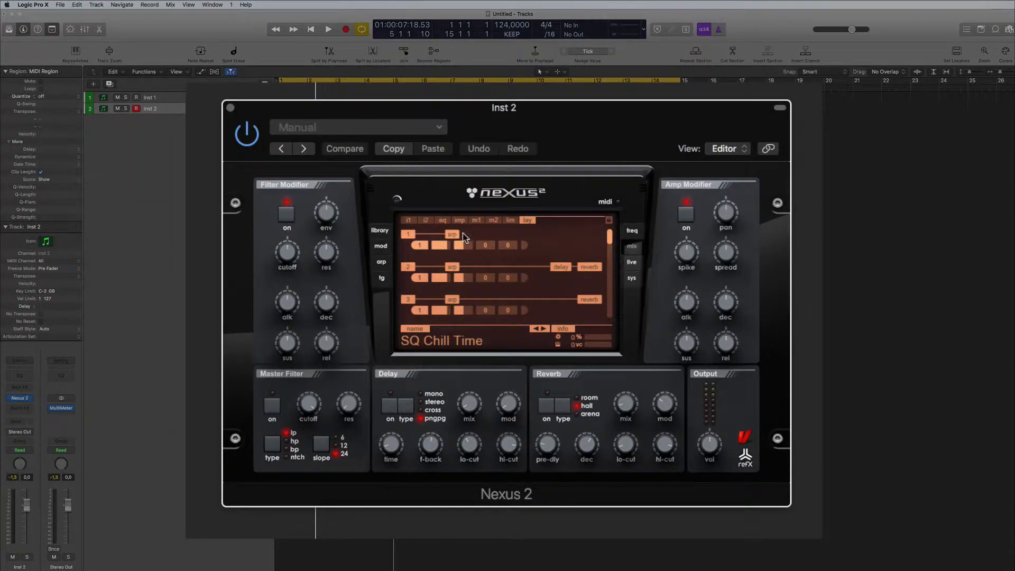
scroll(415, 236, down, 10)
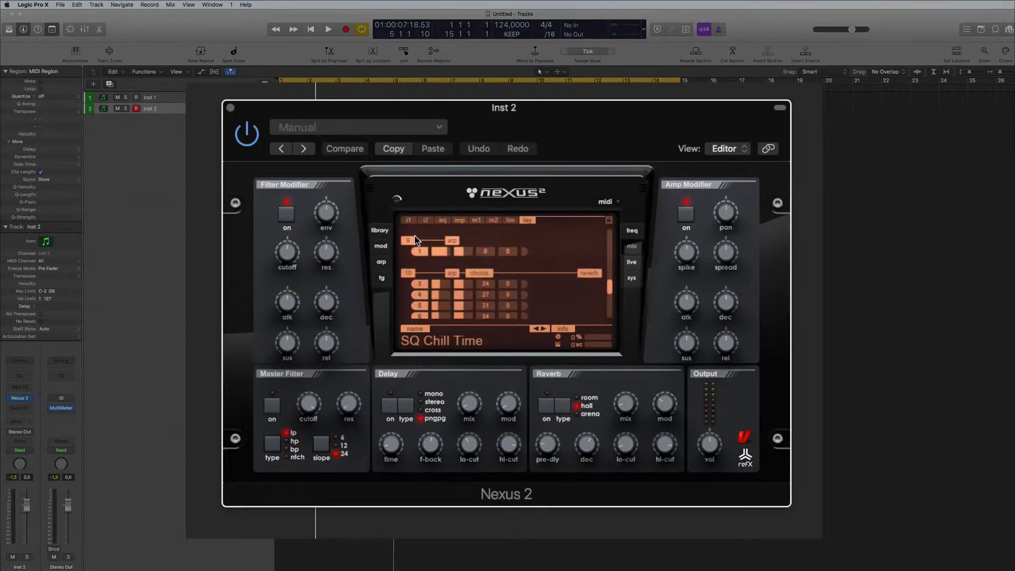
scroll(416, 236, down, 3)
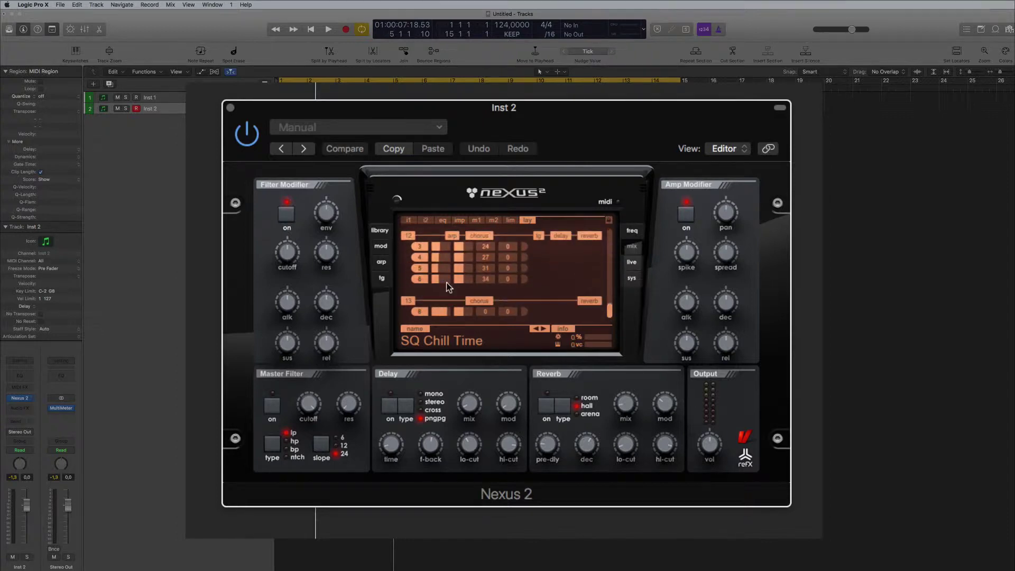
Switch off layers 13 down to 2 so only layer 1 stays active, and play the region to audition it
click(408, 300)
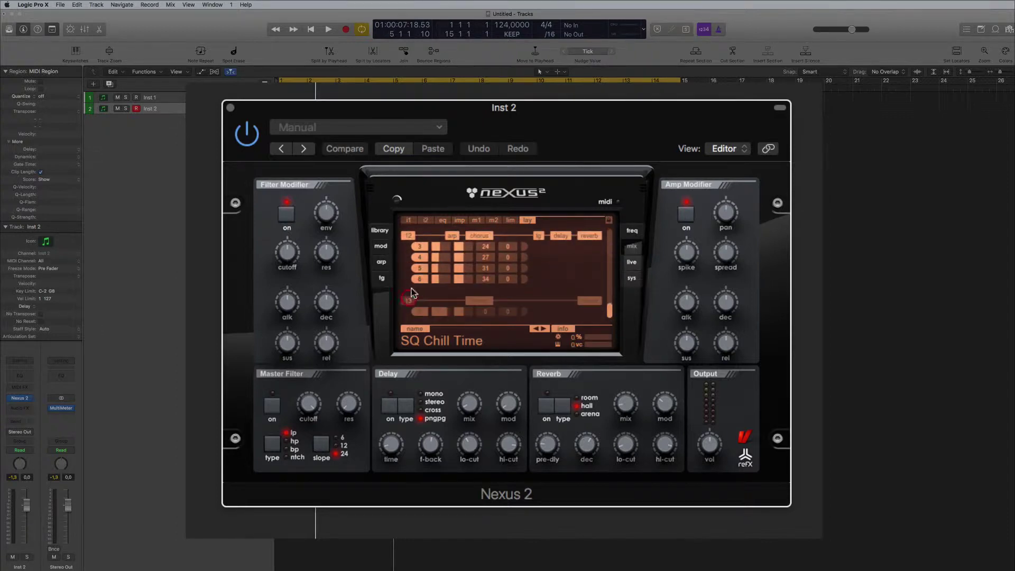
click(410, 236)
scroll(436, 259, up, 2)
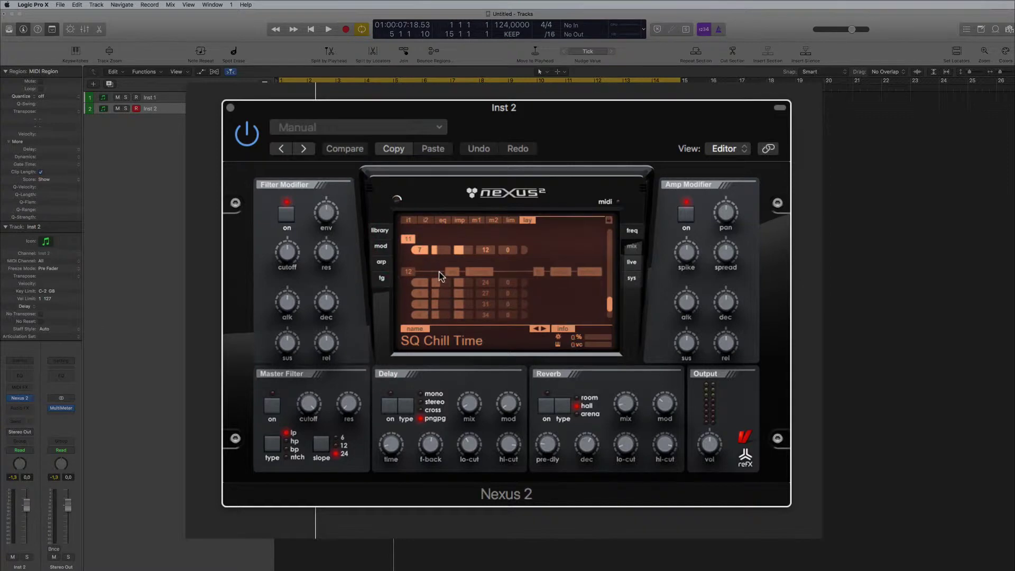
scroll(438, 272, down, 2)
click(410, 302)
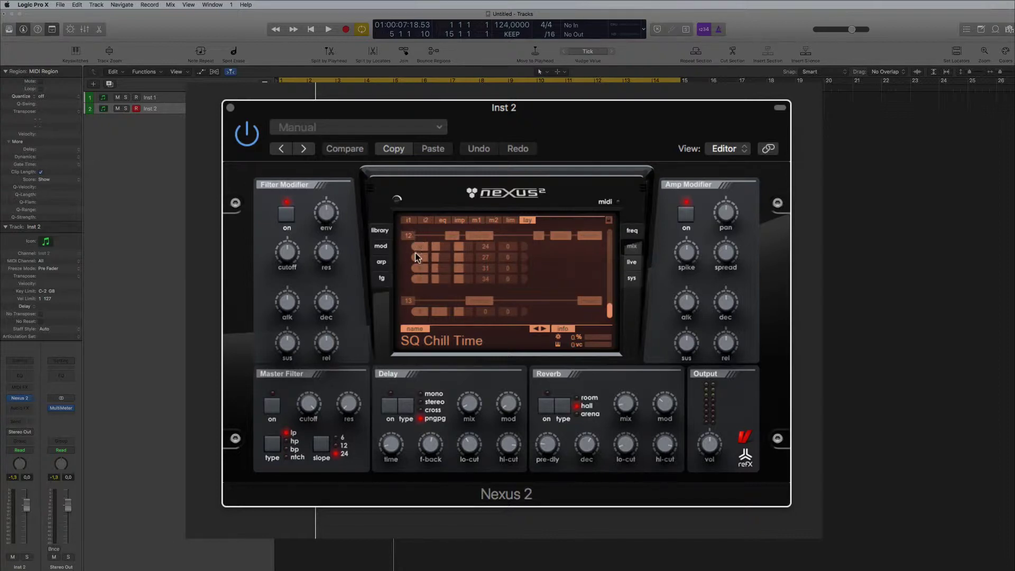
scroll(488, 280, up, 1)
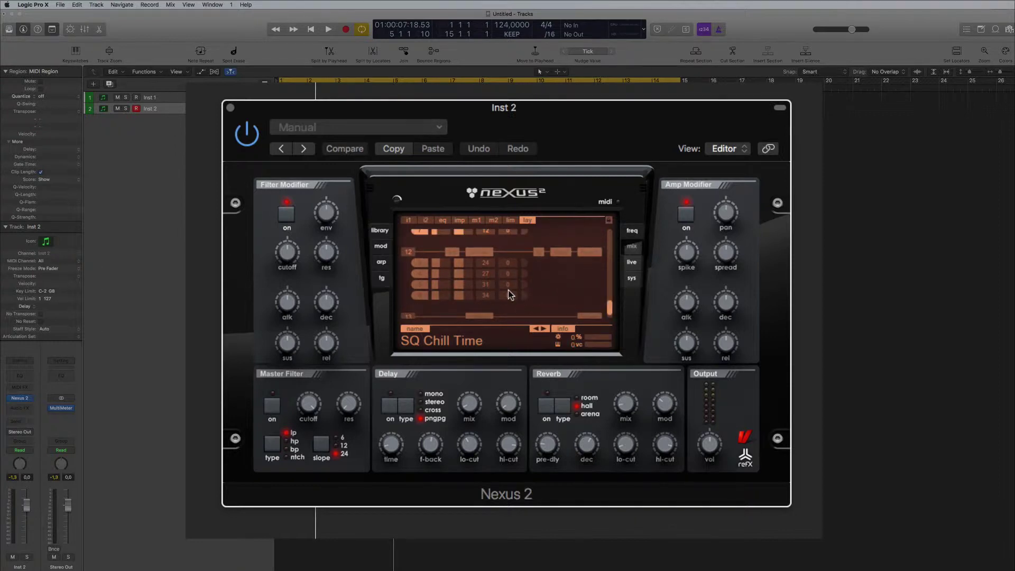
scroll(512, 288, up, 3)
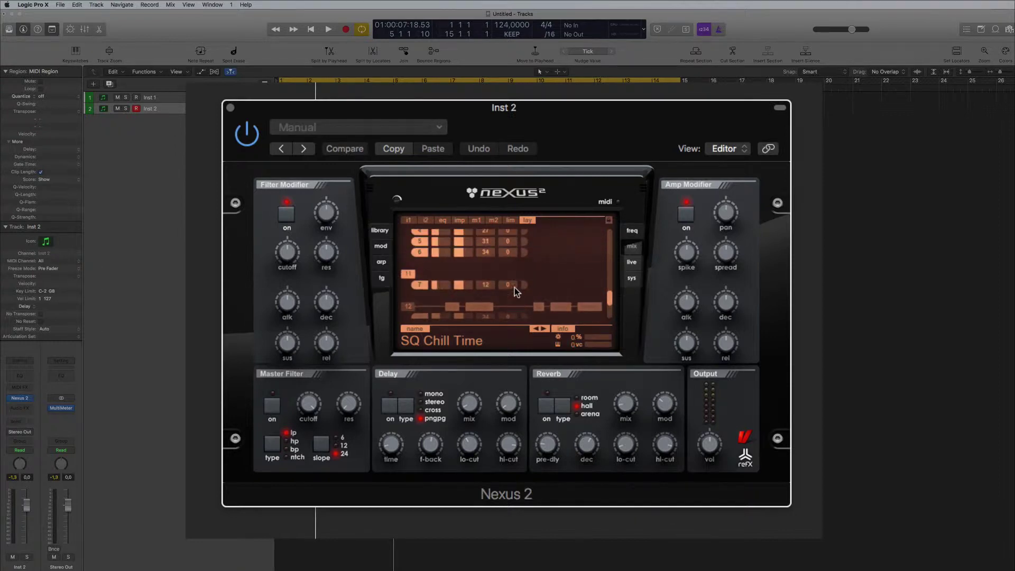
scroll(408, 274, up, 5)
click(409, 281)
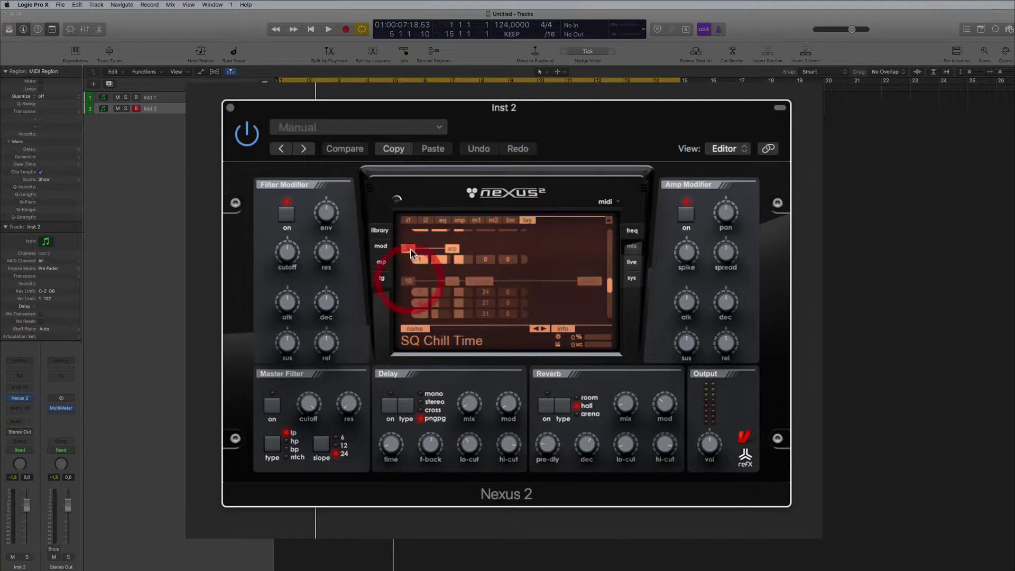
scroll(439, 274, up, 10)
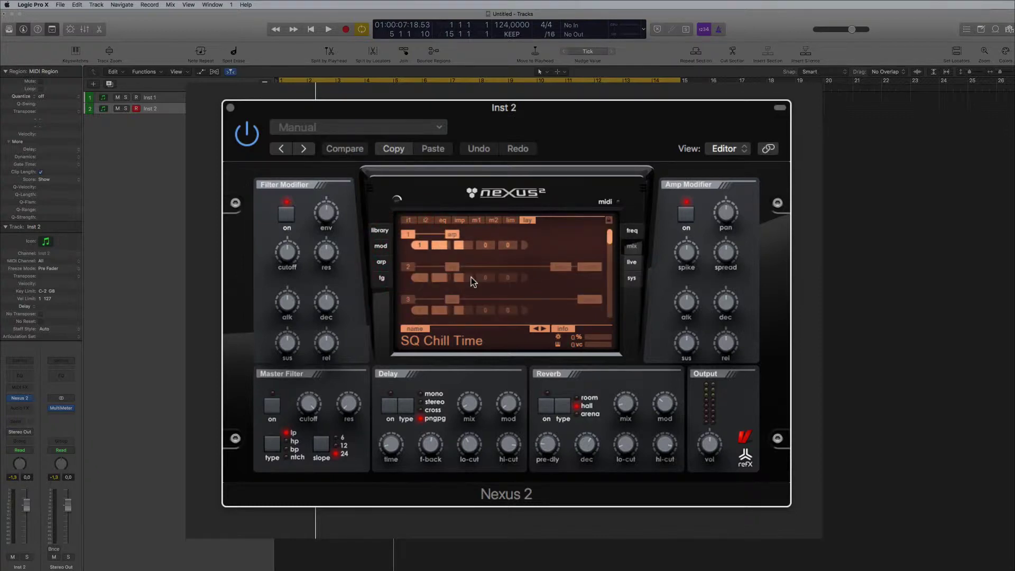
key(space)
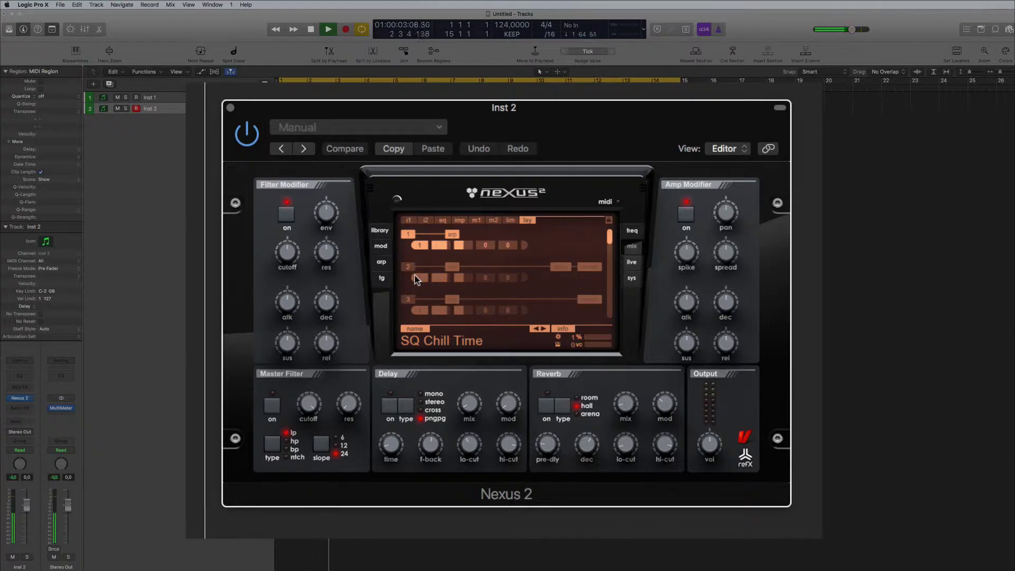
key(space)
Switch off layer 1, enable layer 2 and play the region to audition it alone
click(410, 234)
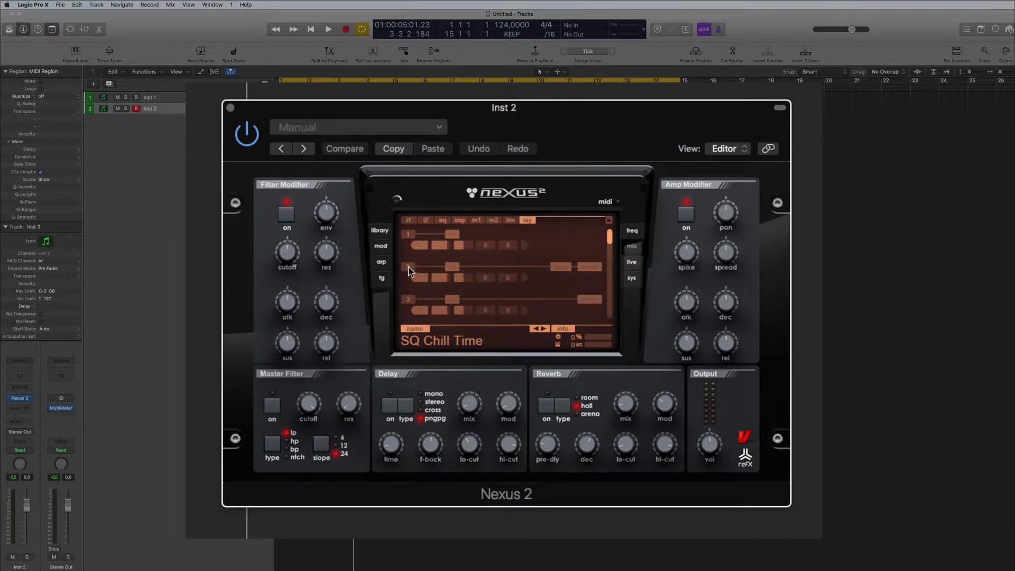
click(409, 267)
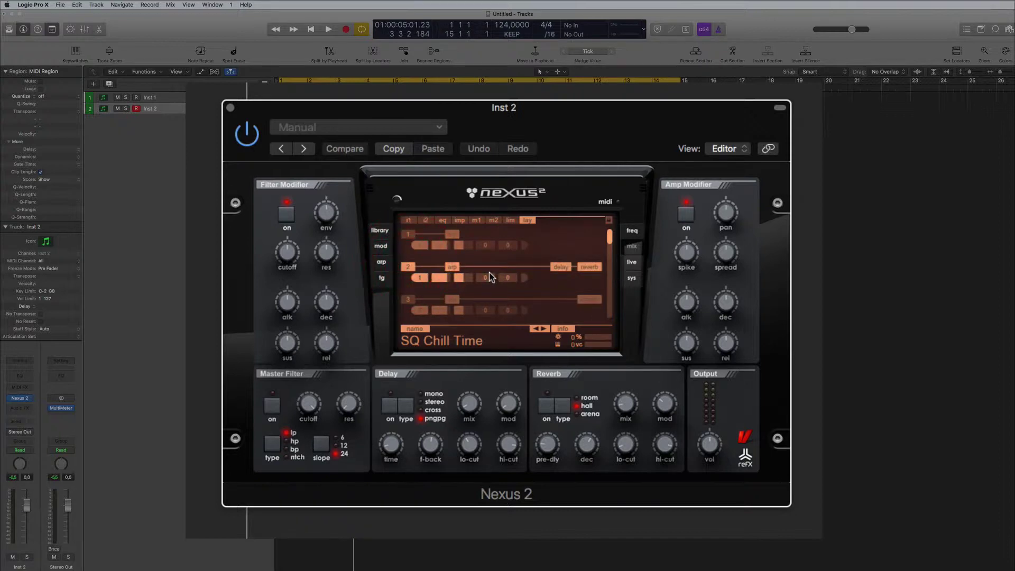
key(space)
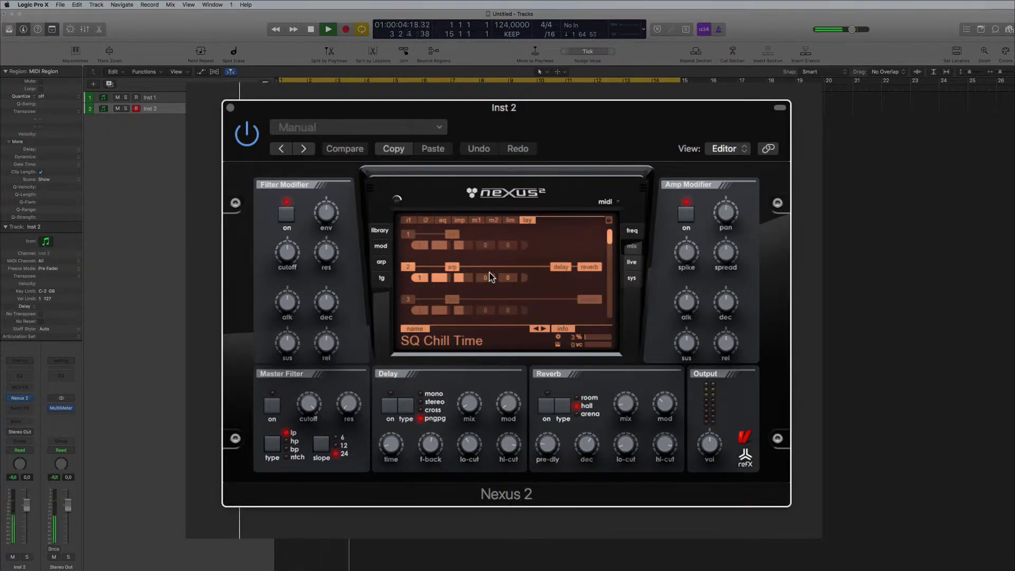
key(space)
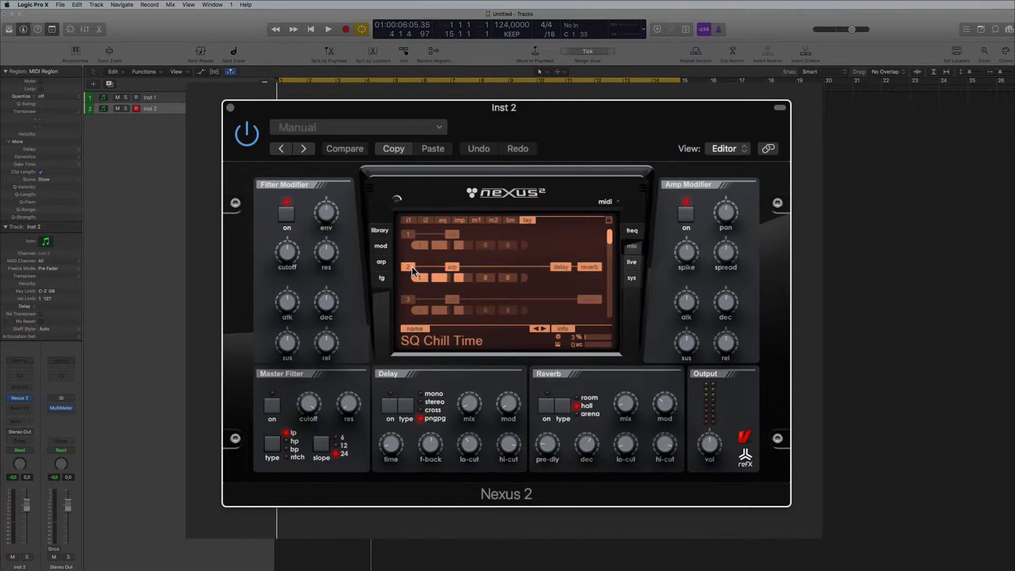
Switch off layer 2 and audition layers 3 to 5 during playback, leaving layer 5 active
click(408, 267)
key(space)
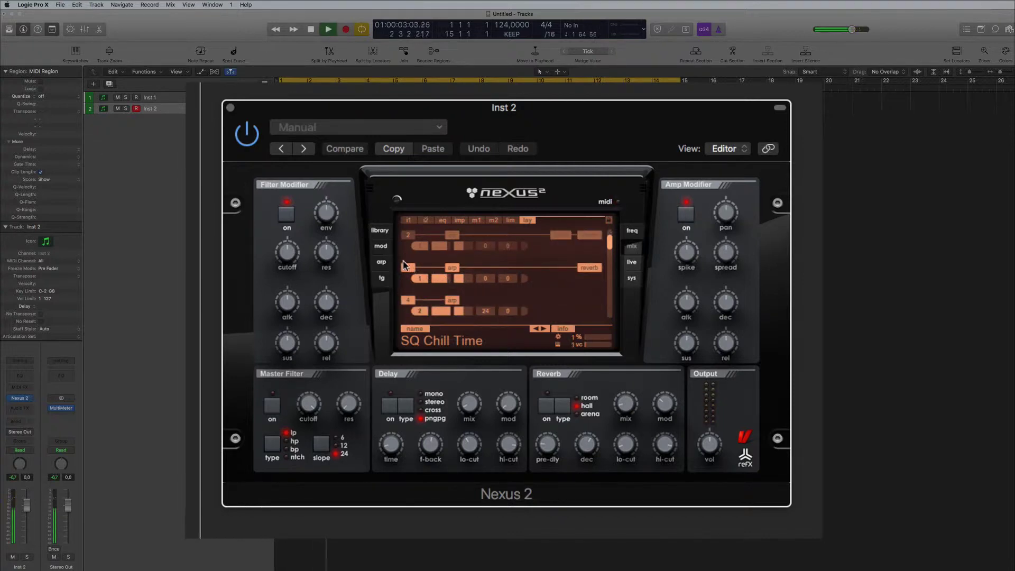
scroll(475, 279, down, 3)
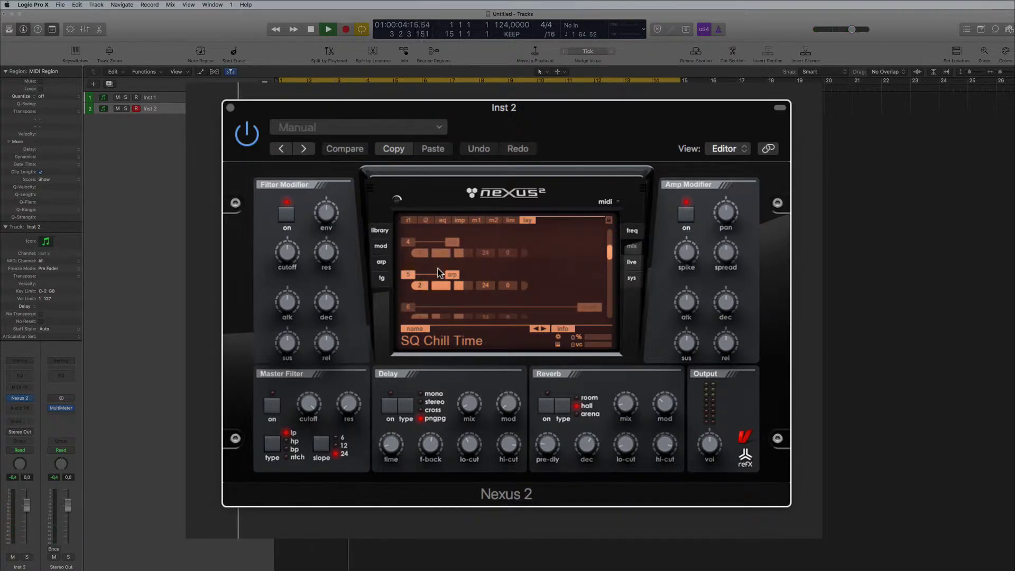
key(space)
scroll(439, 268, down, 2)
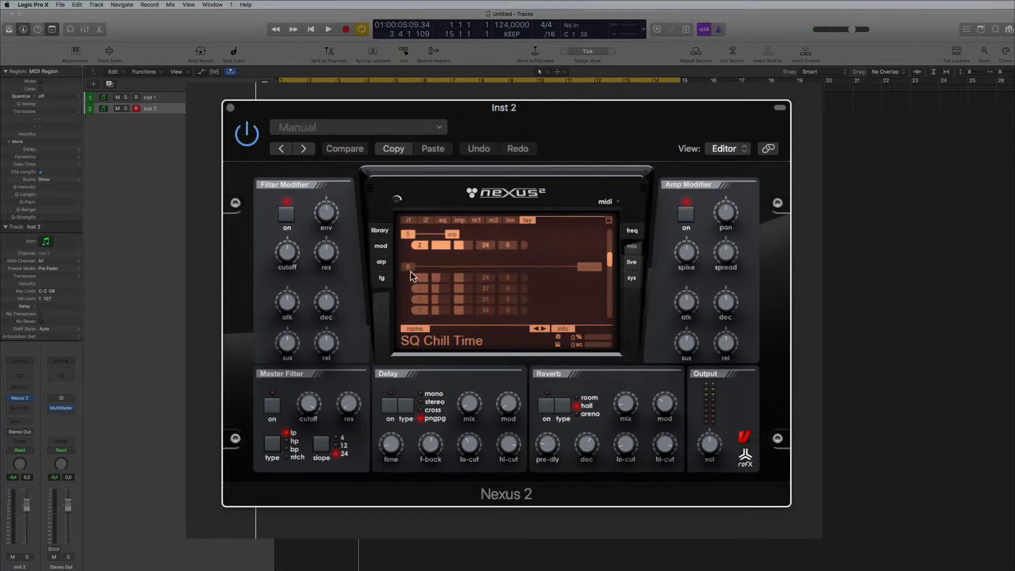
Enable layer 6, switch off layer 5 and audition layer 6 during playback
click(408, 267)
key(space)
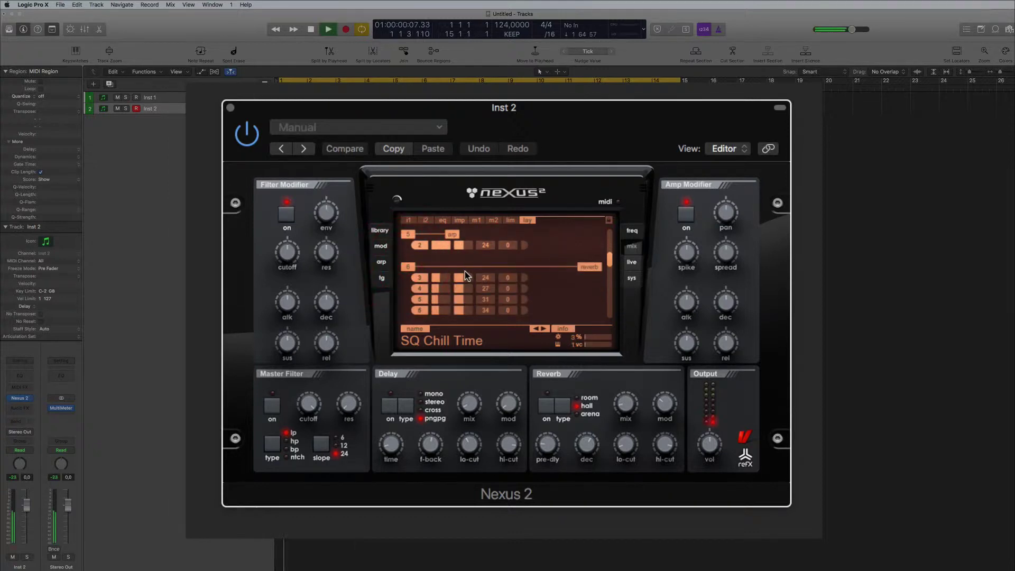
click(407, 234)
click(408, 236)
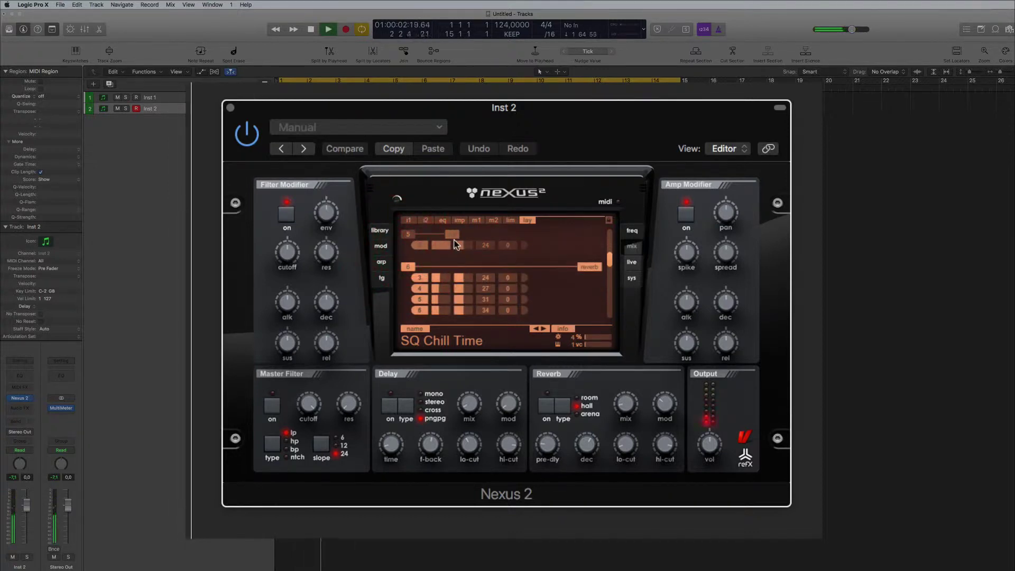
key(space)
Switch layer 1 back on as the only active layer and check the rest of the layer list
scroll(408, 268, up, 4)
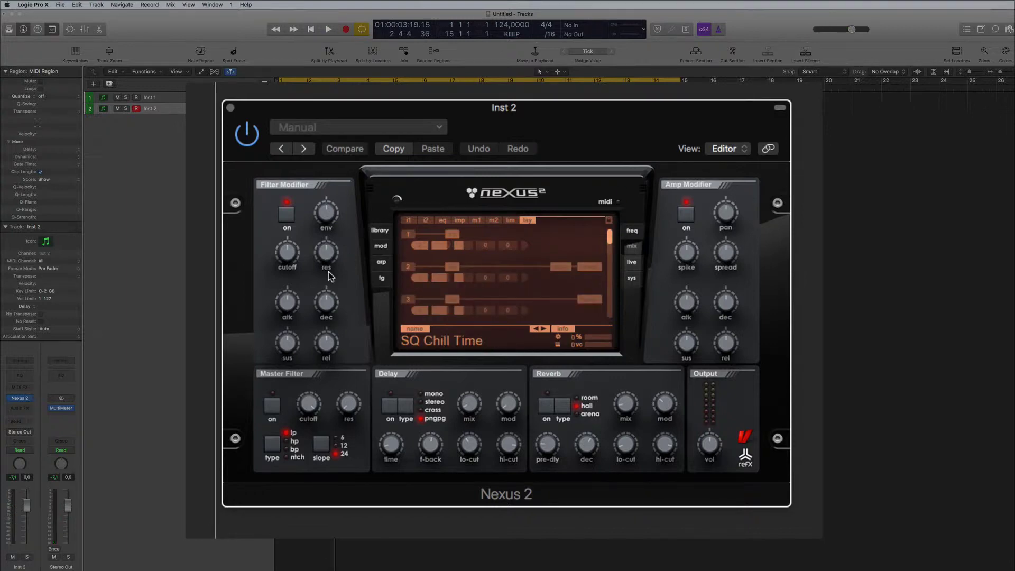
click(408, 236)
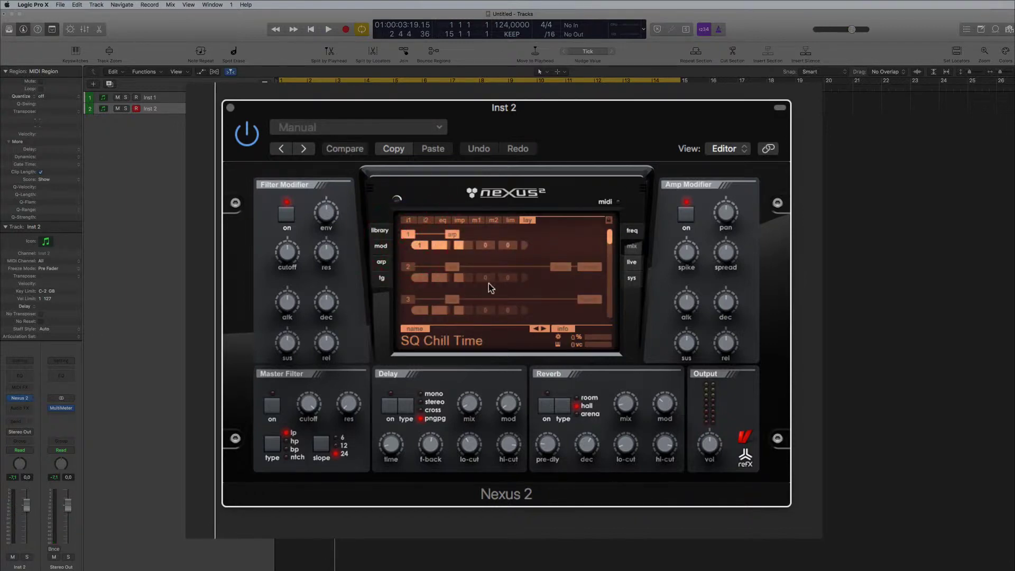
scroll(487, 275, down, 5)
scroll(486, 262, up, 5)
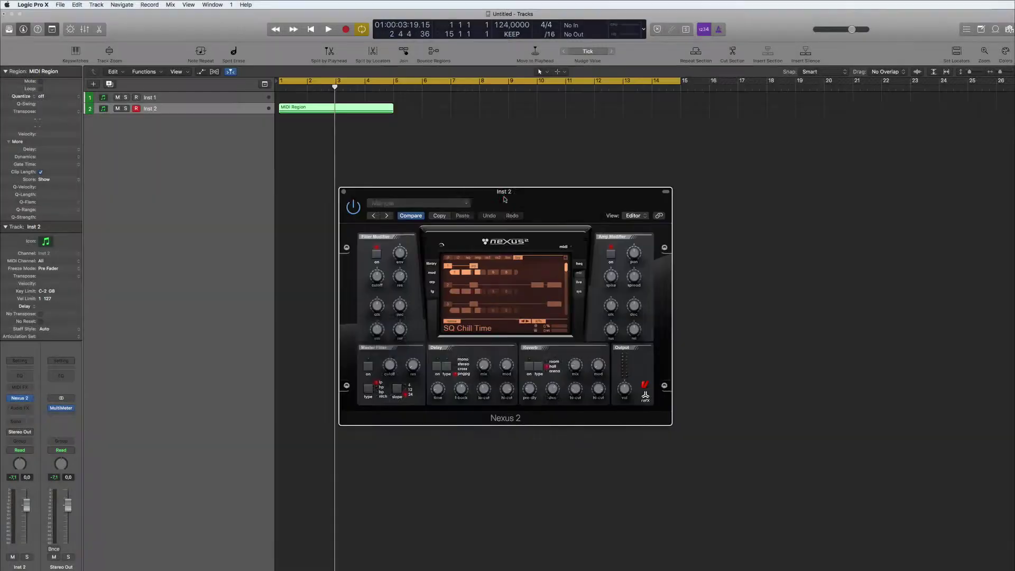
Show the preset library, name the Inst 2 track "NEX XP DH 2 SQ Chill Time" and name the MIDI region by its track
drag(505, 200, 575, 193)
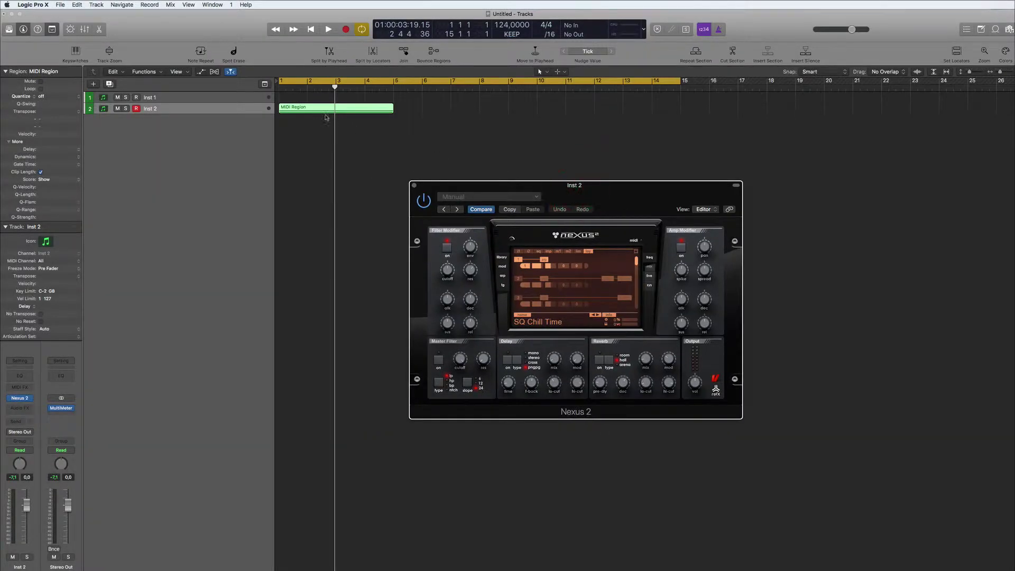
drag(505, 187, 468, 189)
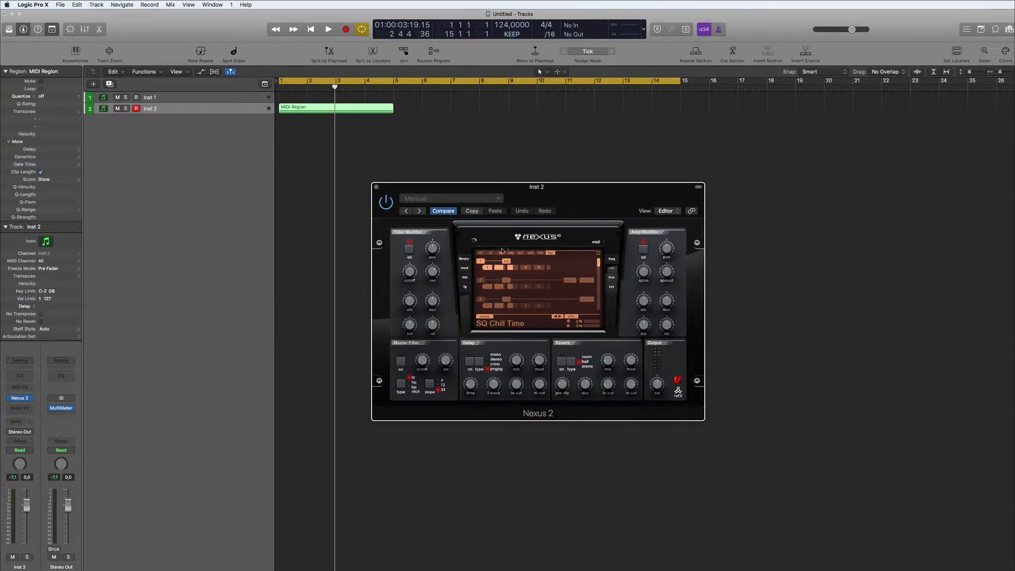
click(464, 260)
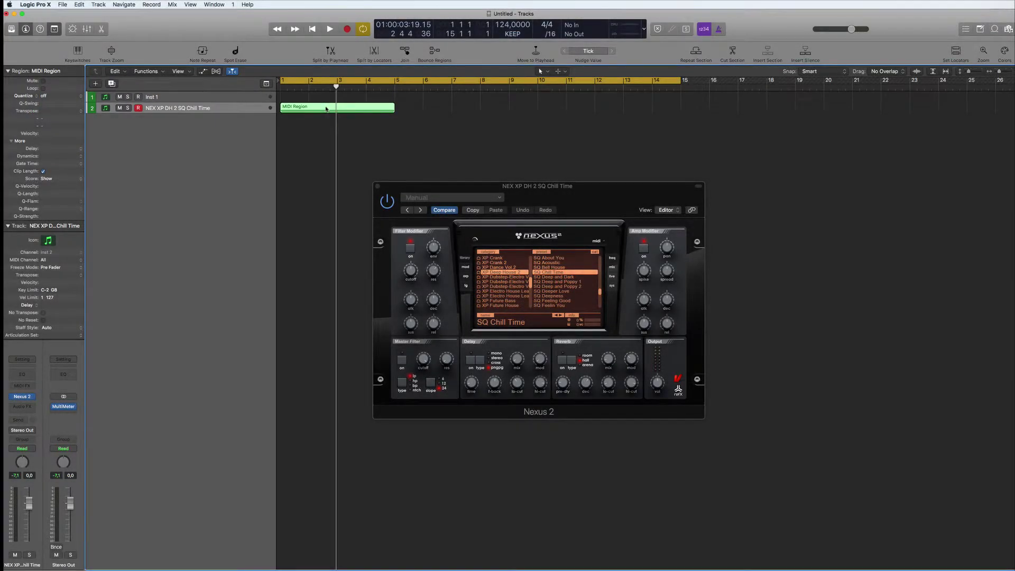
right_click(326, 107)
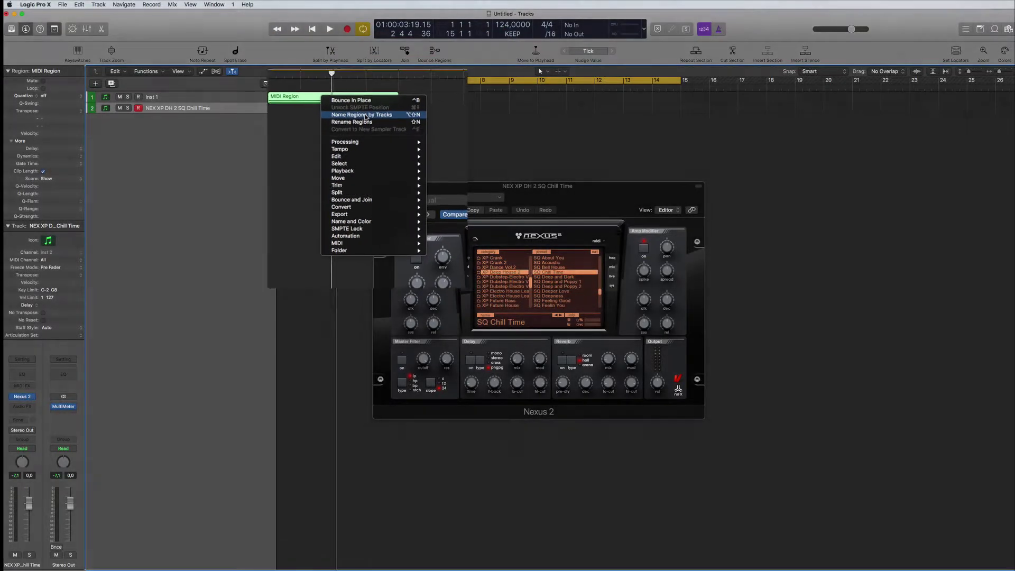
click(364, 124)
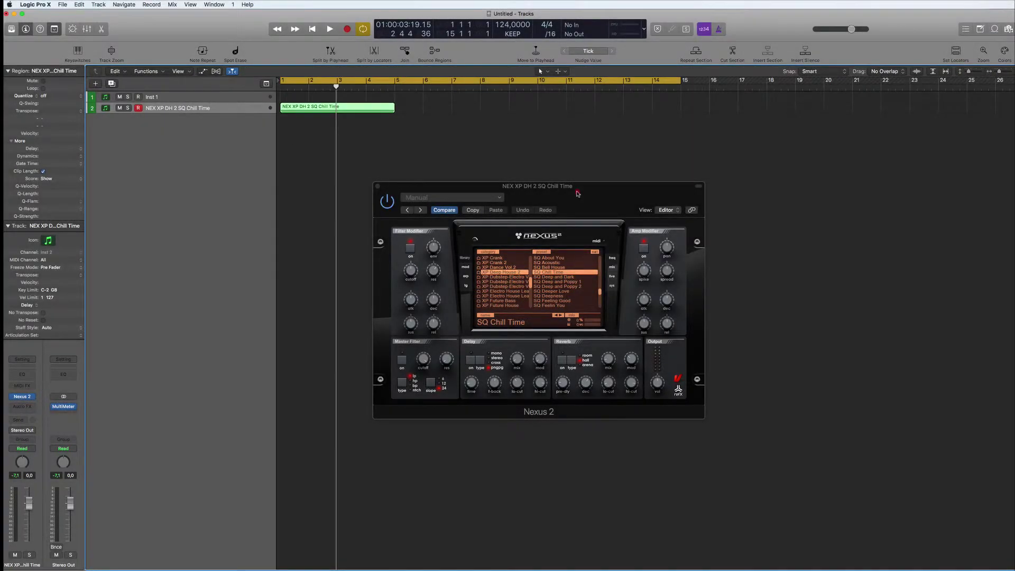
Return to the Nexus layer page and play the region briefly with only layer 1 active
drag(552, 185, 527, 176)
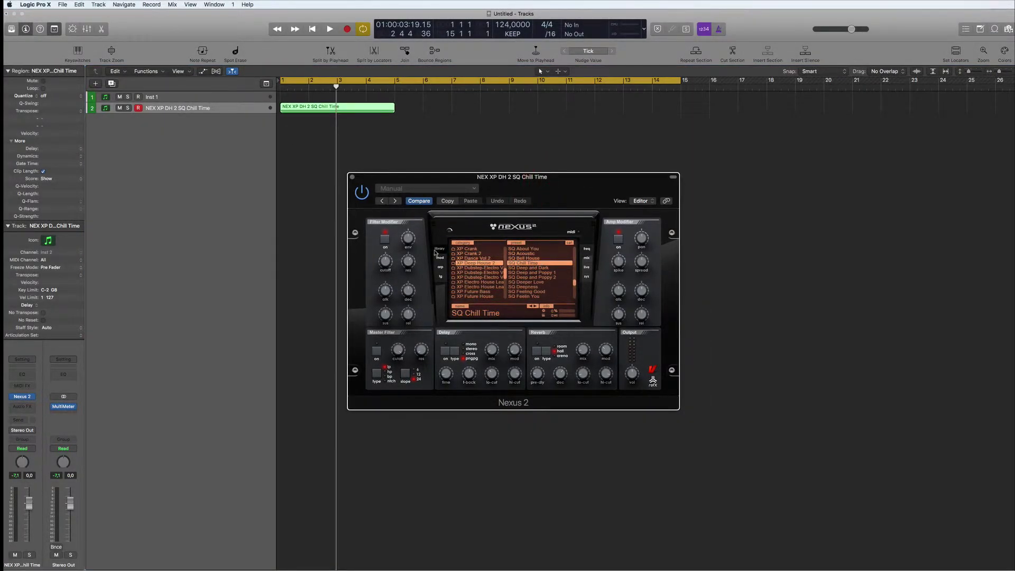
click(585, 258)
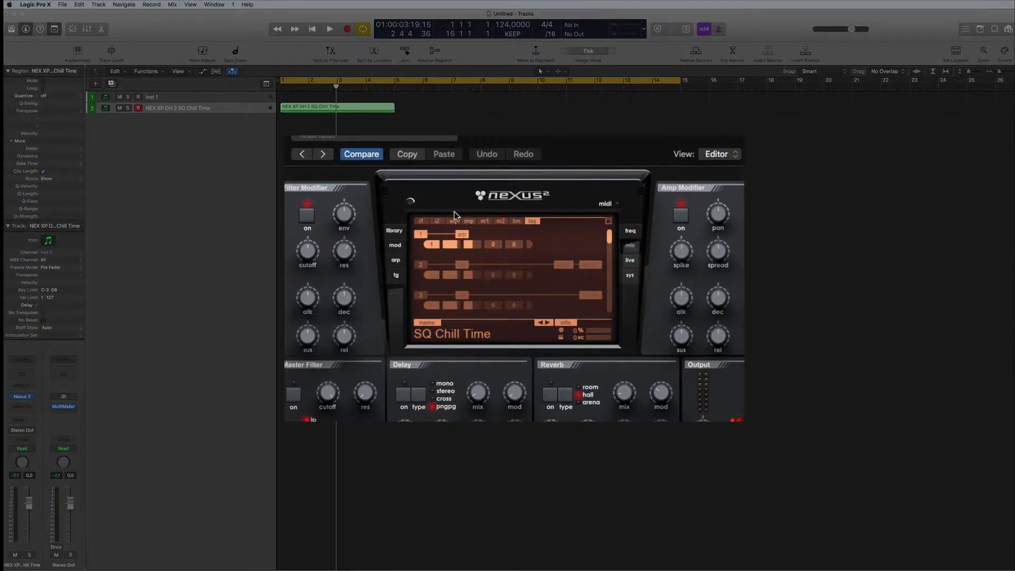
key(space)
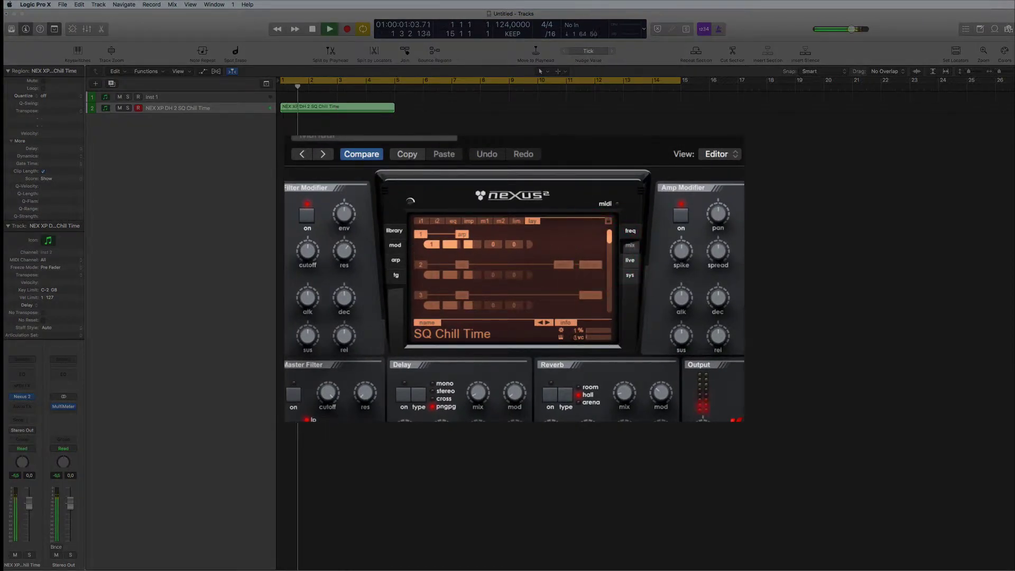
key(space)
Bounce the SQ Chill Time region in place to a new track named "BD NEX XP DH 2 SQ Chill Time_bip"
right_click(346, 107)
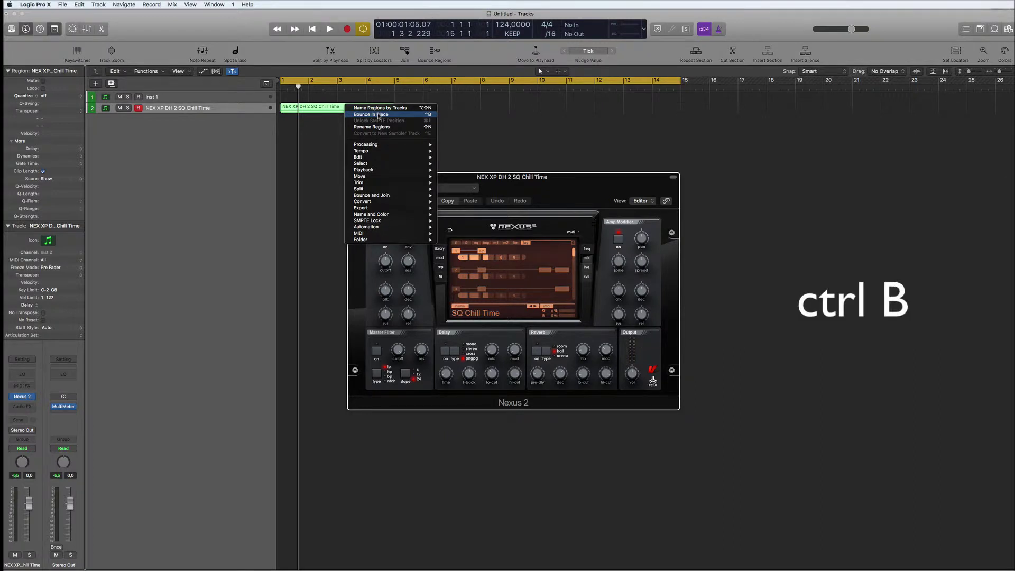
click(375, 114)
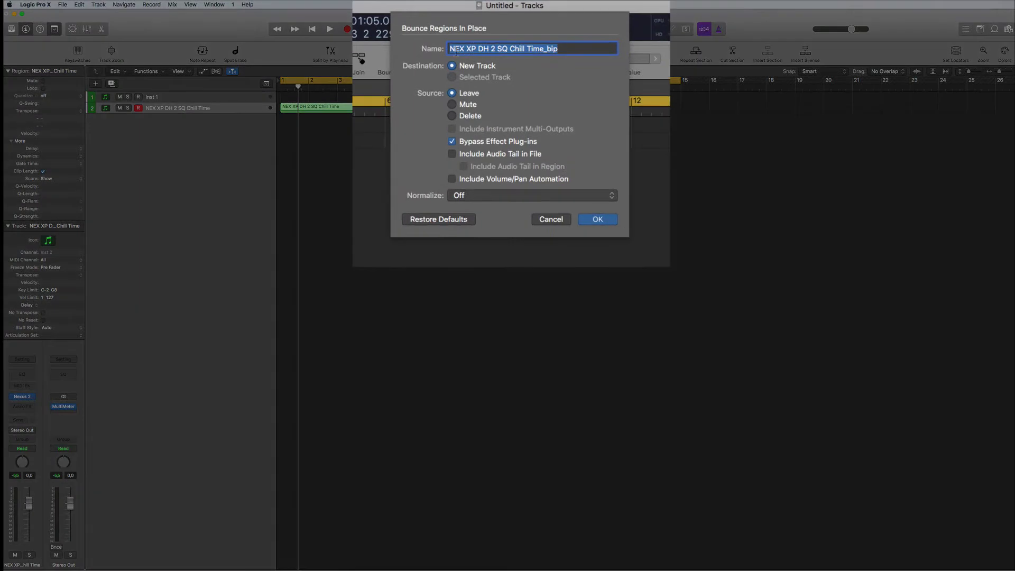
click(451, 50)
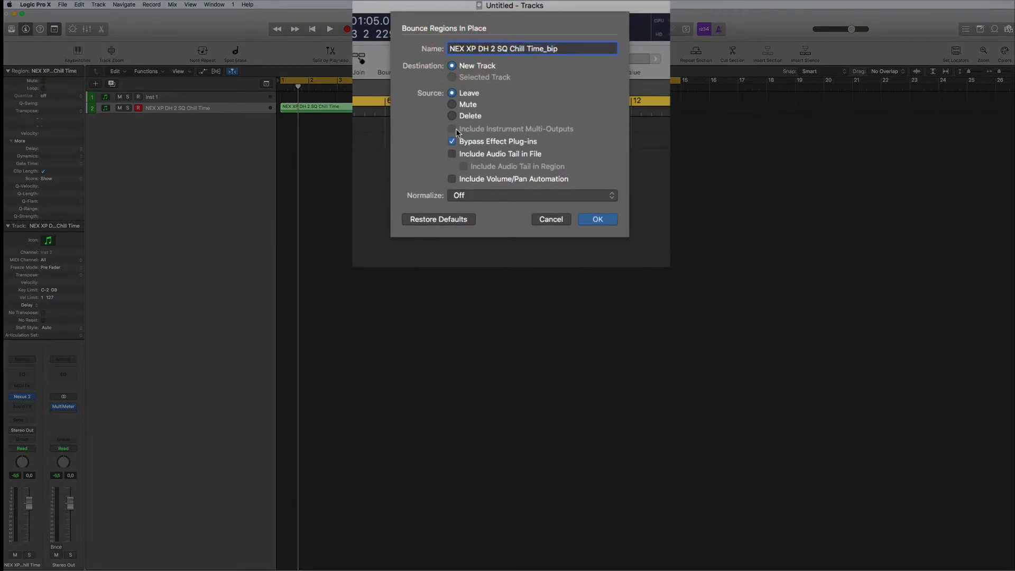
text(BD)
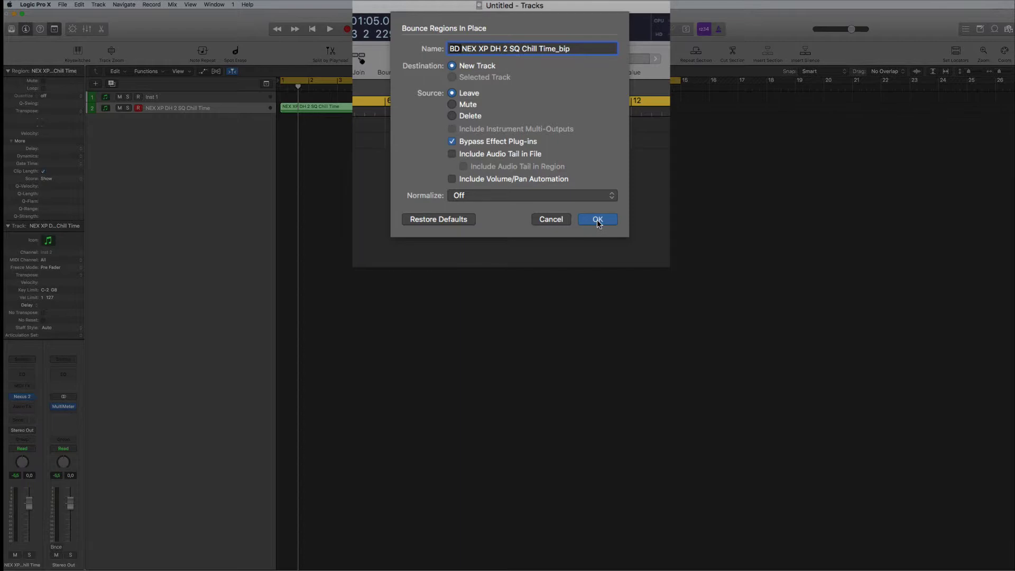
click(597, 220)
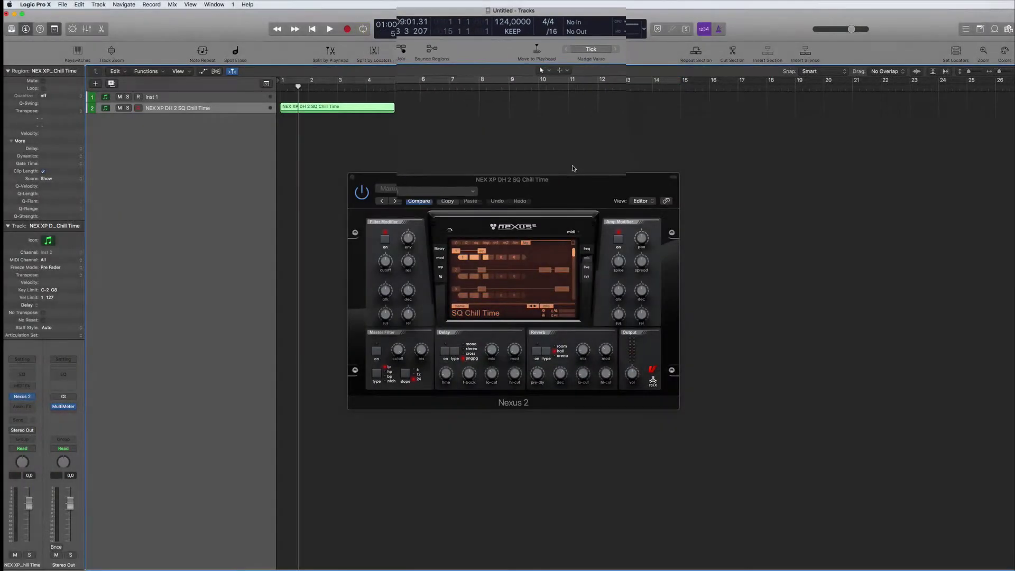
Select the bounced BD track, mute the original Nexus track and play the bounce briefly to check it
click(195, 108)
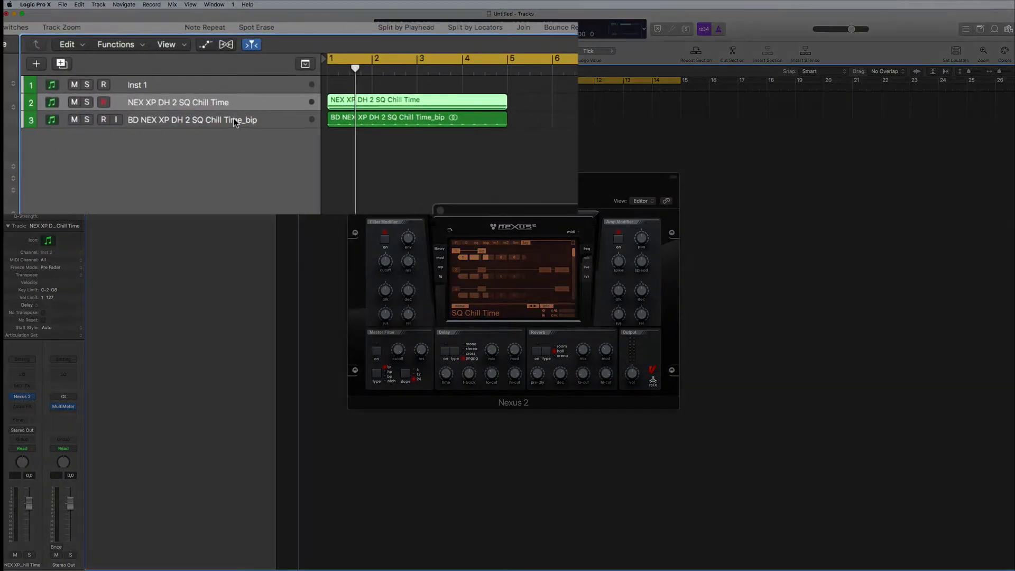
click(218, 118)
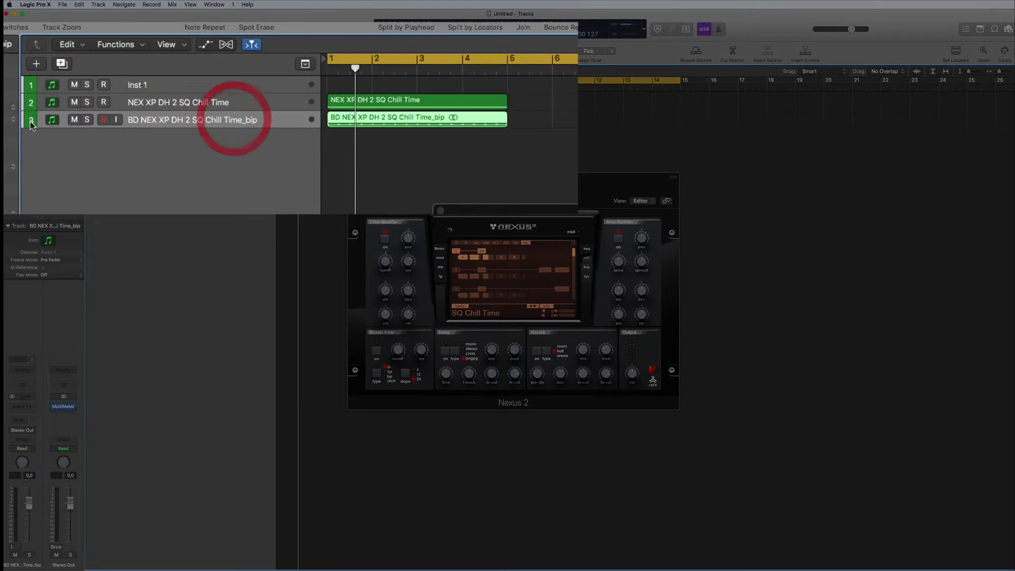
click(74, 102)
key(space)
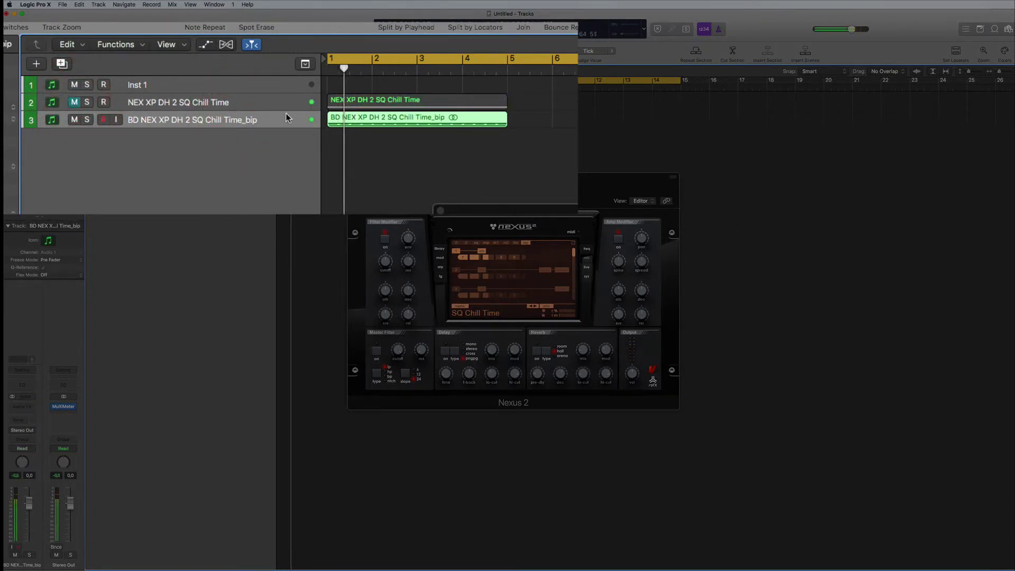
key(space)
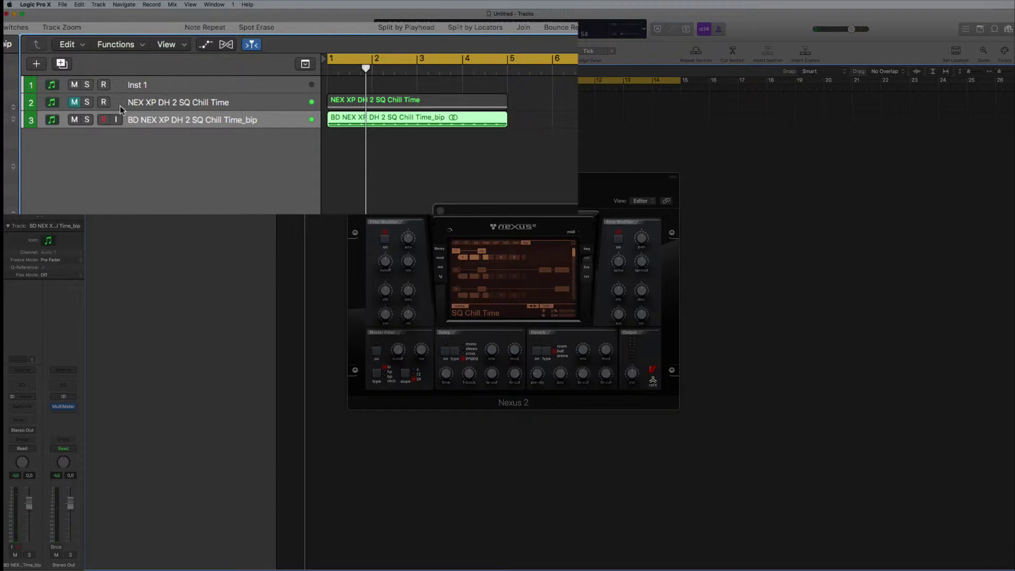
Mute the bounced BD track, then unmute and select the original Nexus instrument track
click(74, 120)
click(74, 102)
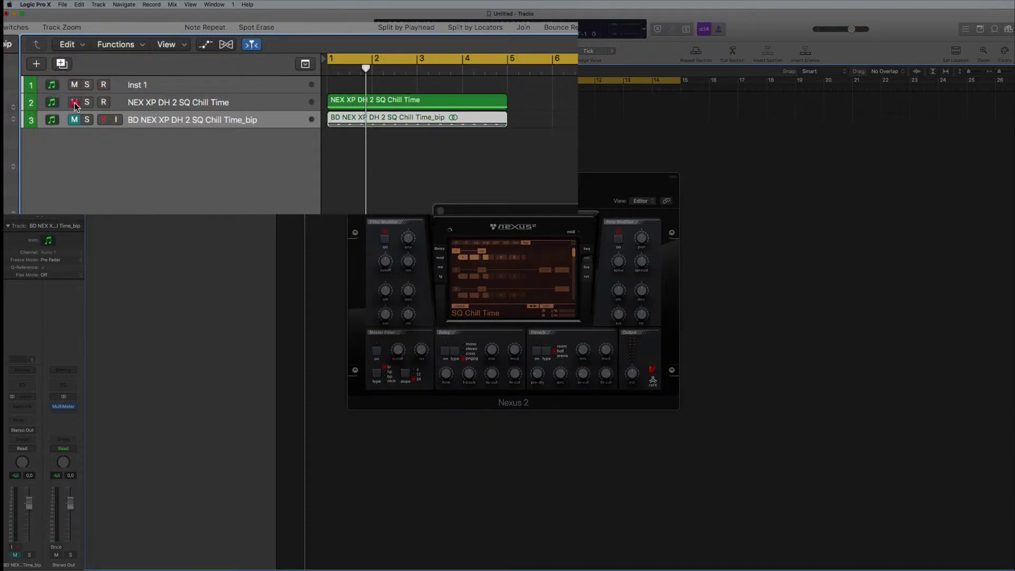
click(156, 104)
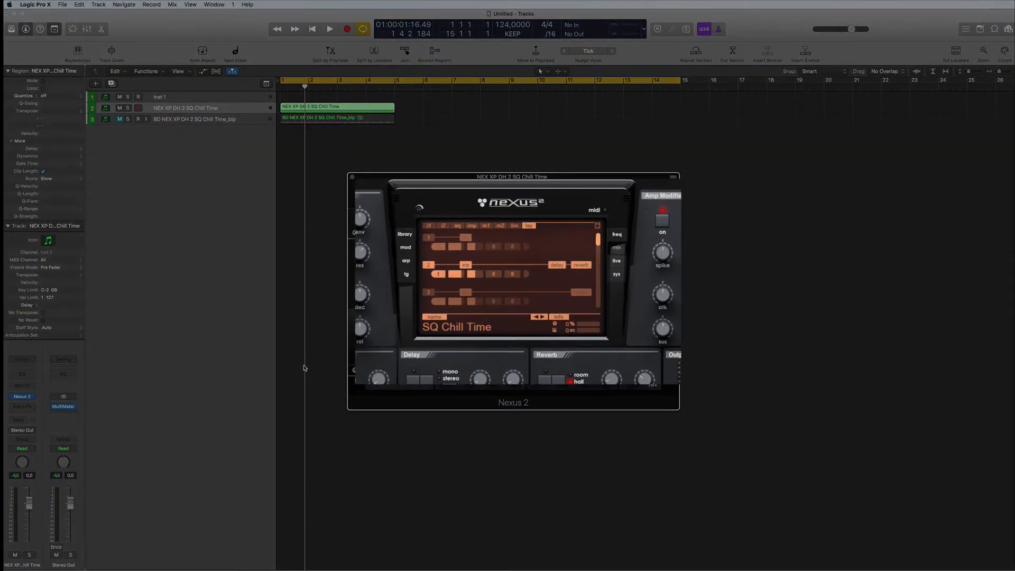
Audition the region with only layer 2 active and bounce it in place to a new track, prefixing the default name with "RIM"
key(space)
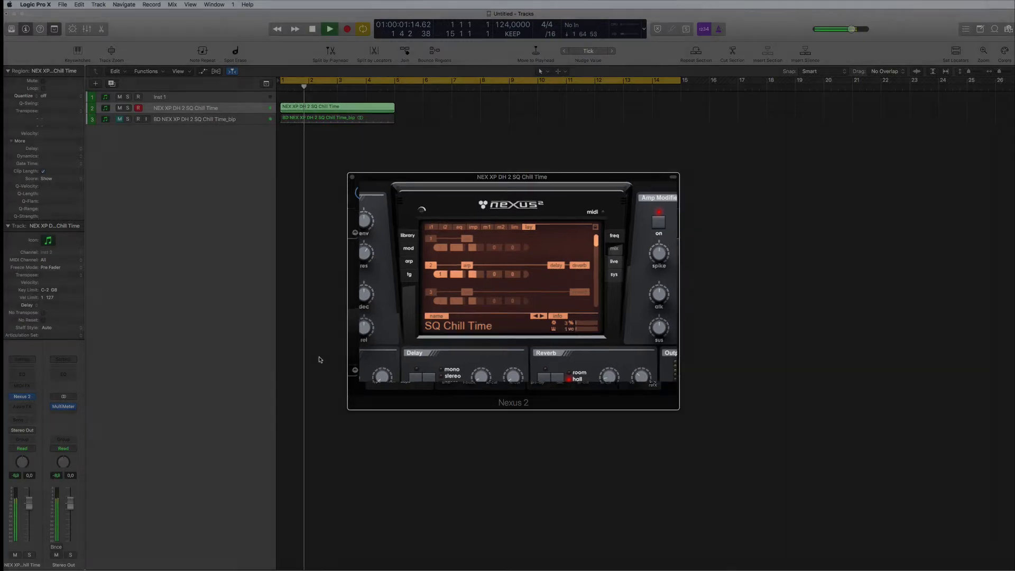
key(ctrl+b)
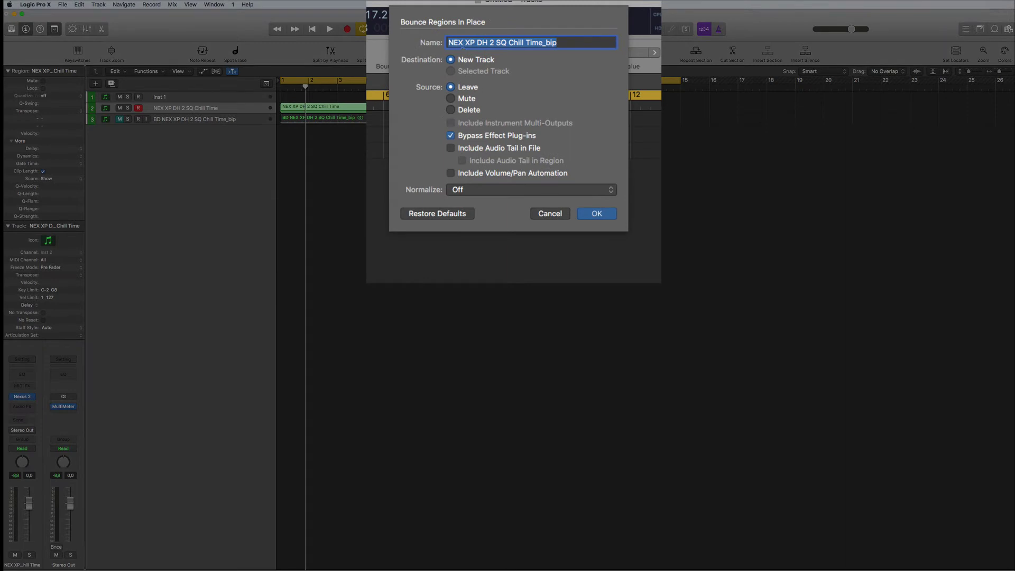
click(449, 42)
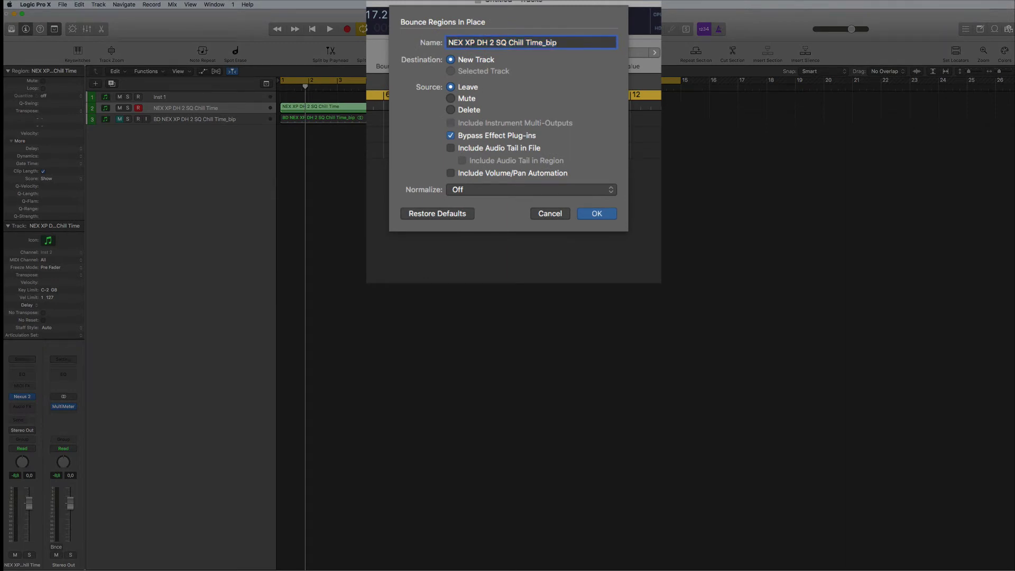
text(RIM)
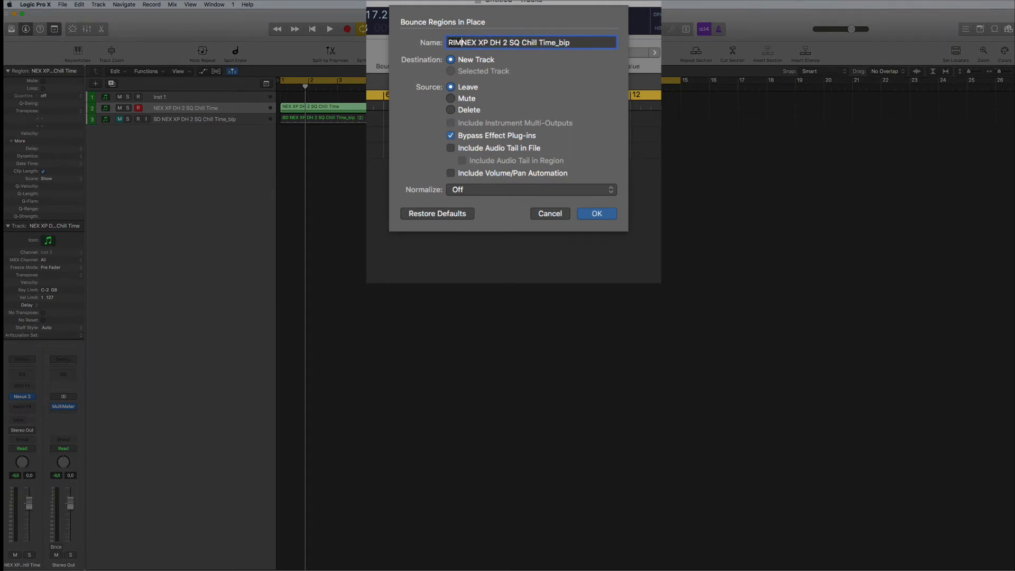
click(588, 214)
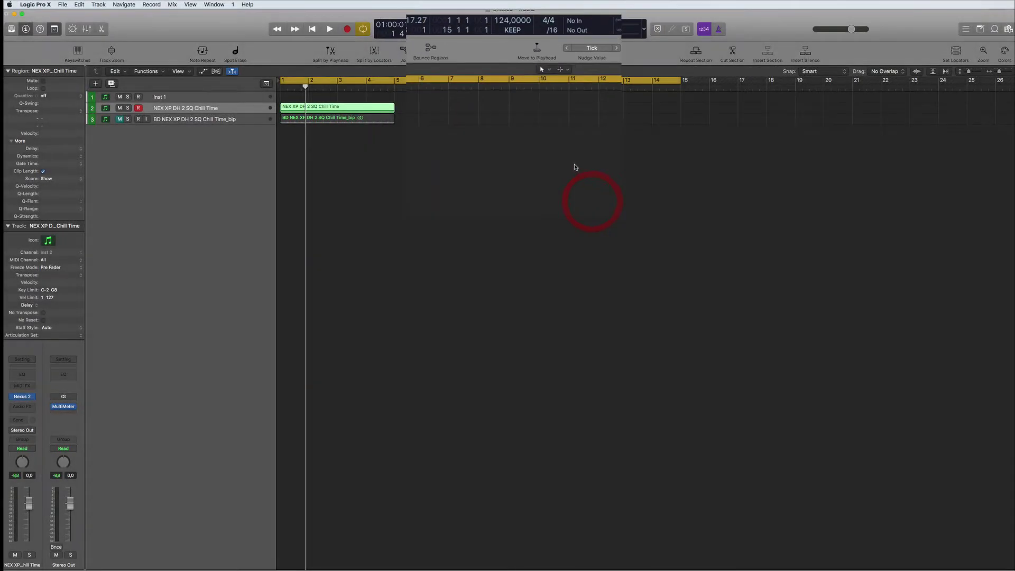